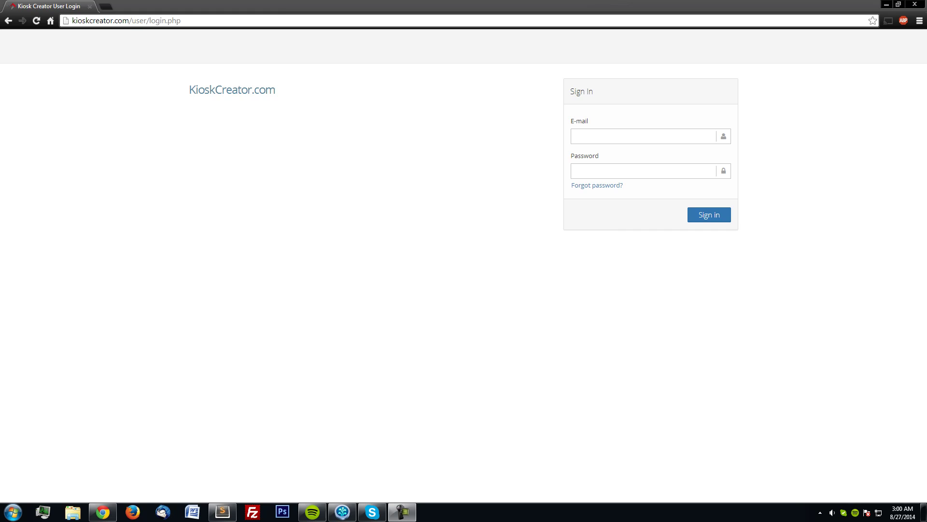
# Sign in with the saved e-mail address and the account password.
pyautogui.click(577, 140)
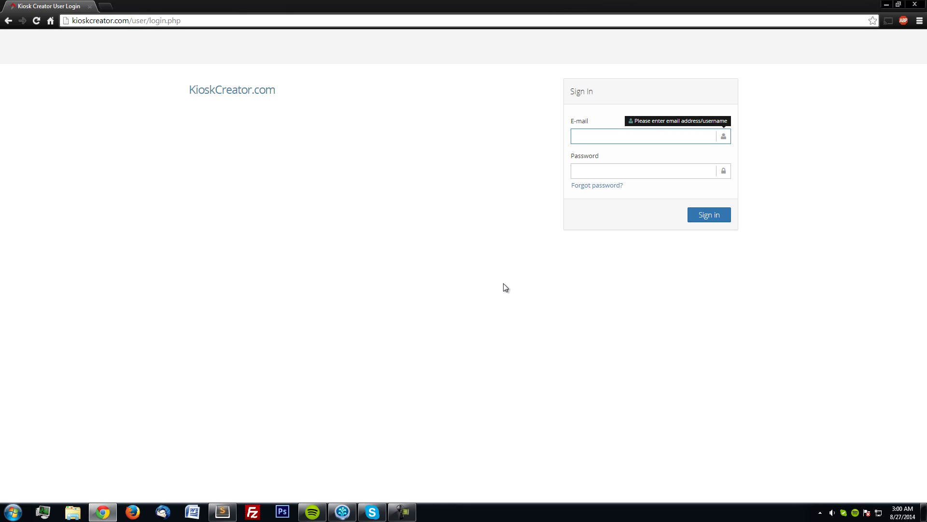
pyautogui.write('ty')
pyautogui.press('Down')
pyautogui.press('Tab')
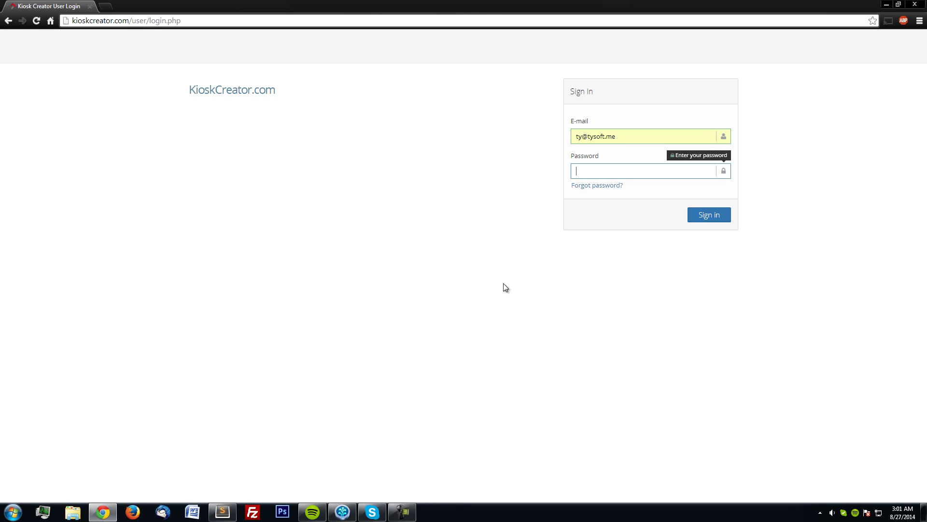
pyautogui.write('********')
pyautogui.press('Return')
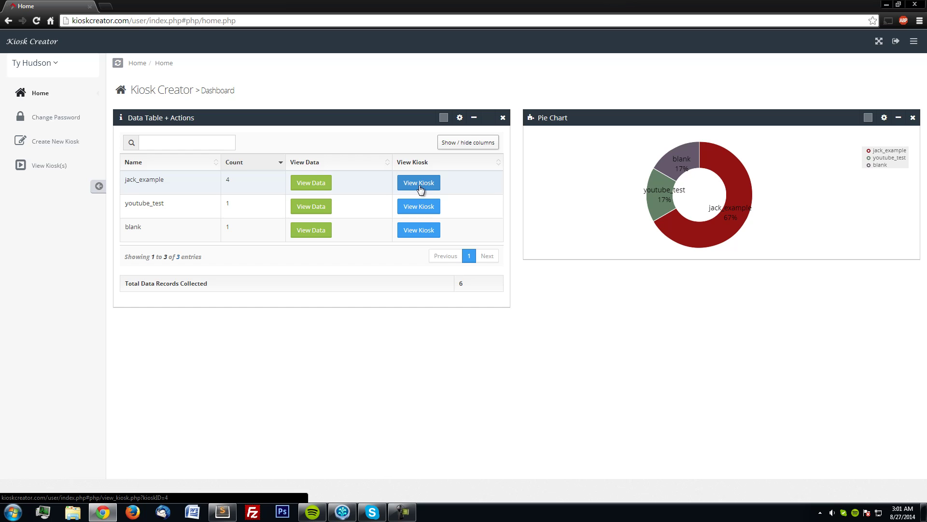
# Briefly show the ID and Delete columns, then hide both so neither remains in the kiosk table.
pyautogui.click(457, 143)
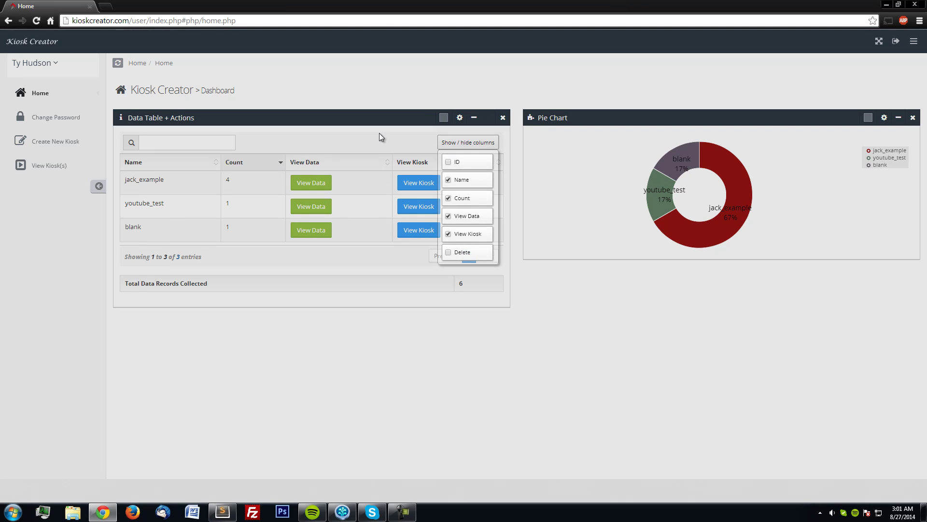
pyautogui.click(459, 163)
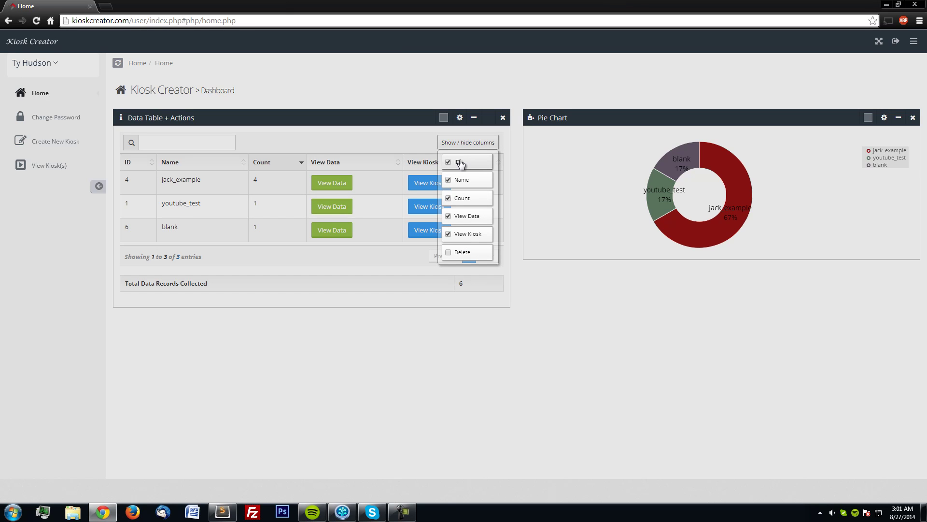
pyautogui.click(460, 162)
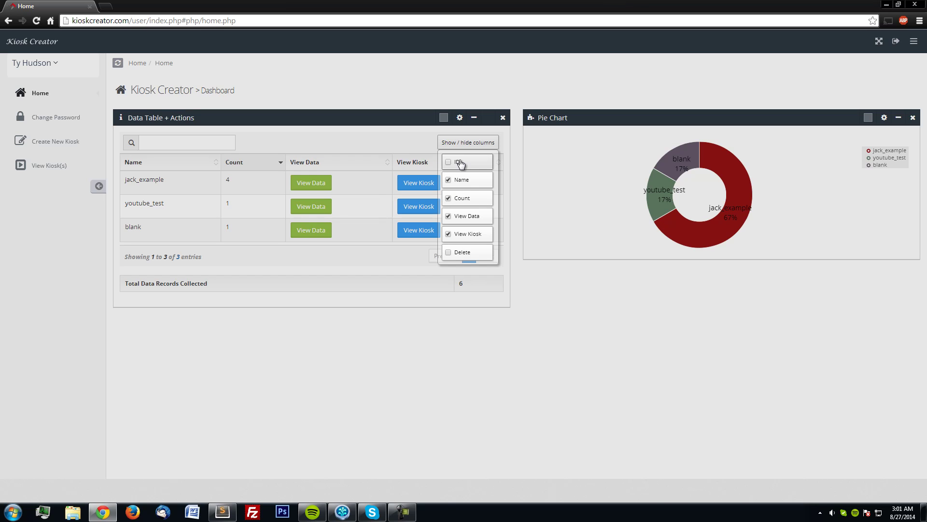
pyautogui.click(453, 253)
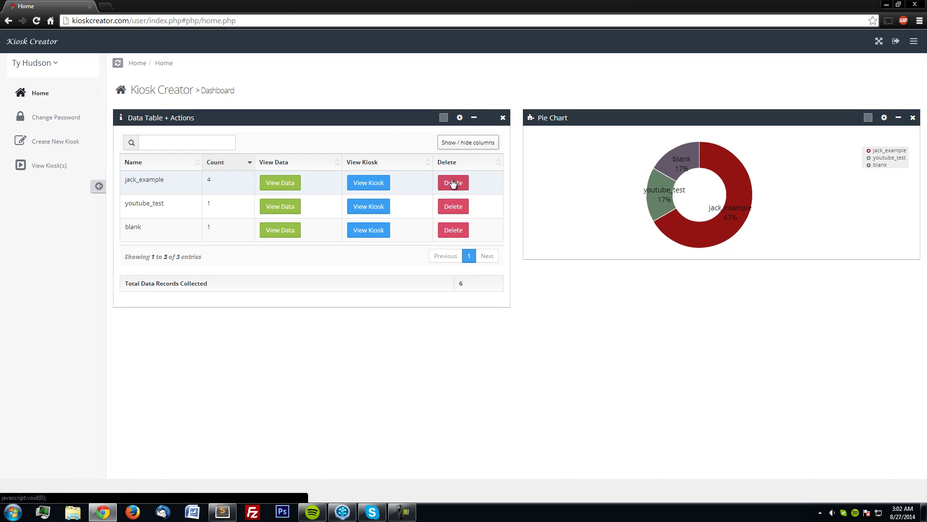
pyautogui.click(468, 142)
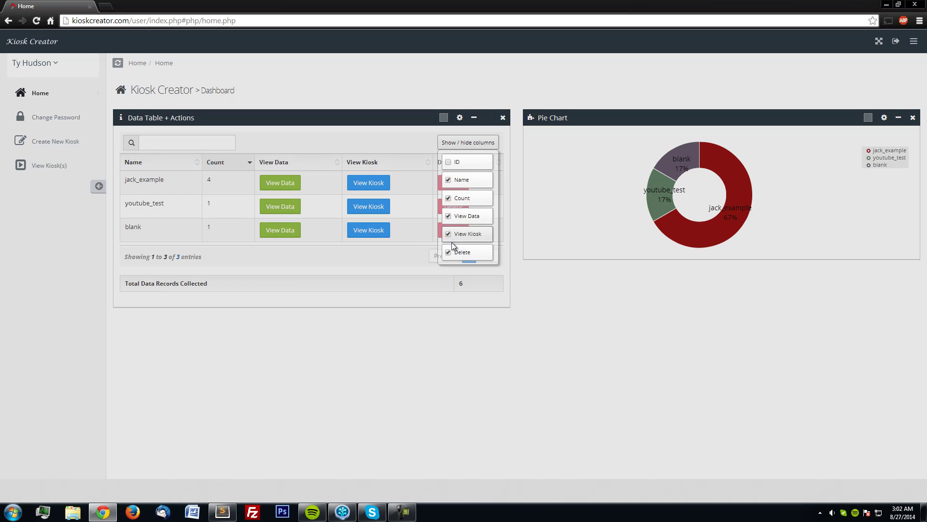
pyautogui.click(461, 252)
pyautogui.click(307, 261)
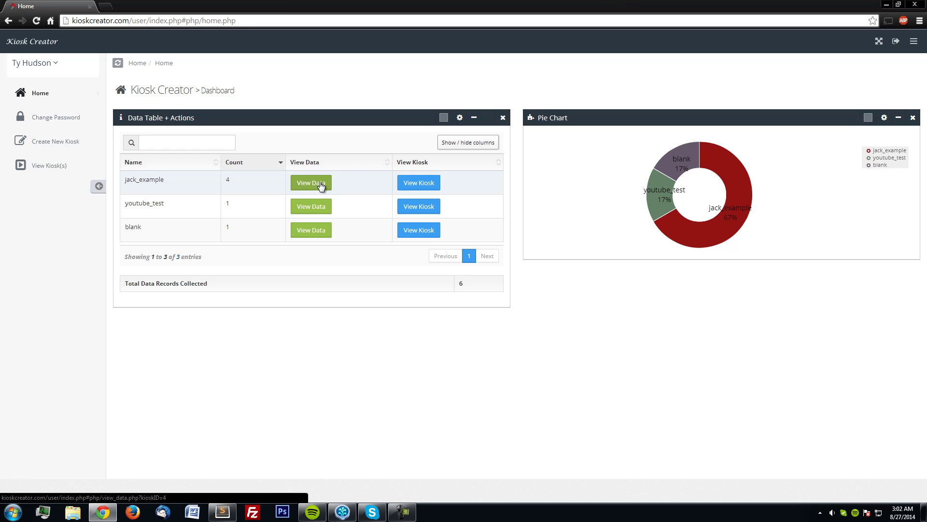
# Open View Data for jack_example to list its four submitted records.
pyautogui.click(321, 185)
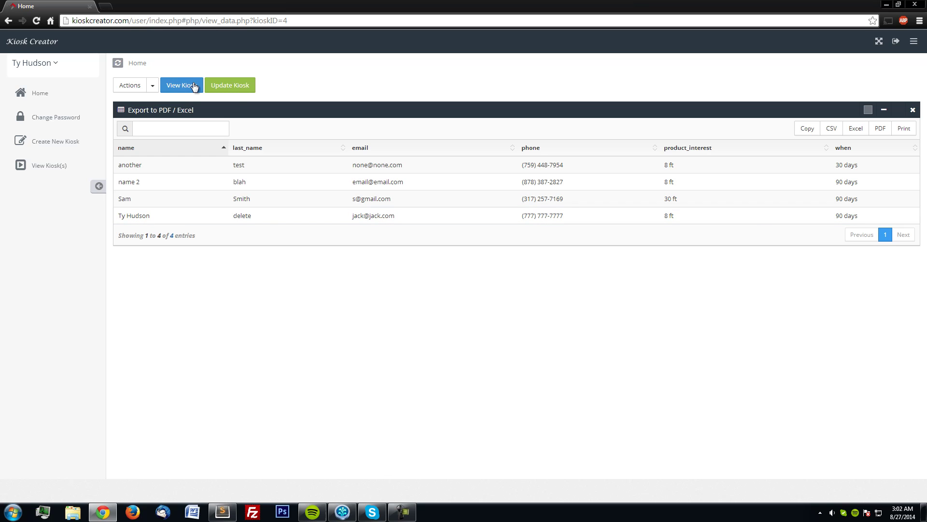
# In jack_example's field editor, append 'none' to the product_interest menu items and save.
pyautogui.click(228, 87)
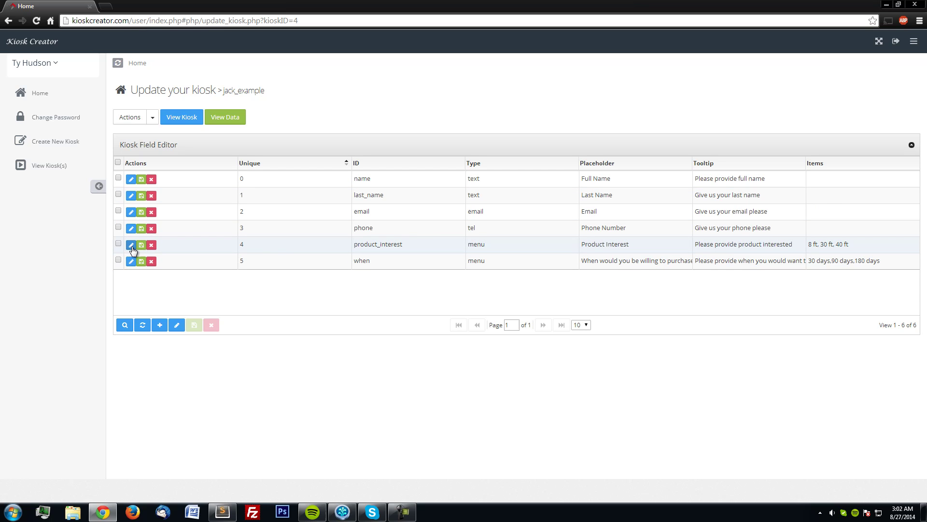
pyautogui.click(131, 245)
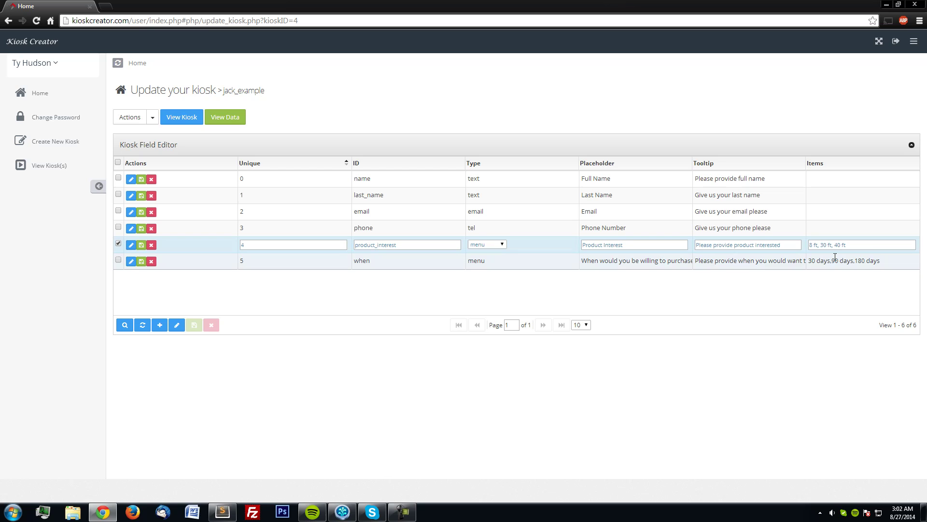
pyautogui.click(867, 245)
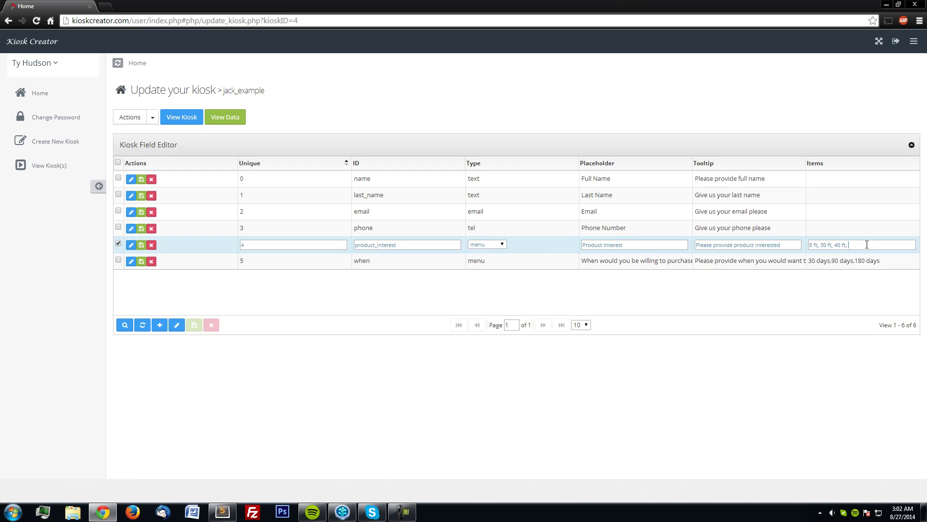
pyautogui.write('none')
pyautogui.click(141, 245)
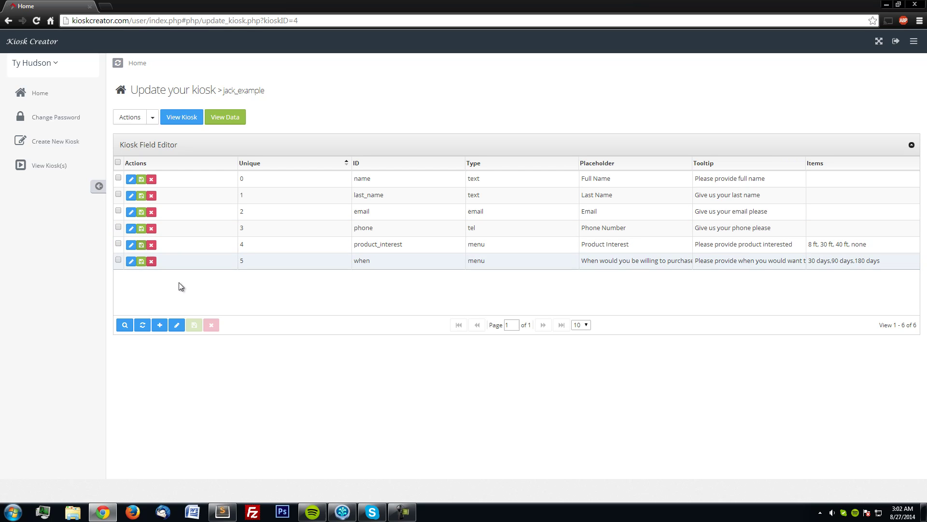
# Append ', never' to the when menu items and save the row.
pyautogui.click(131, 262)
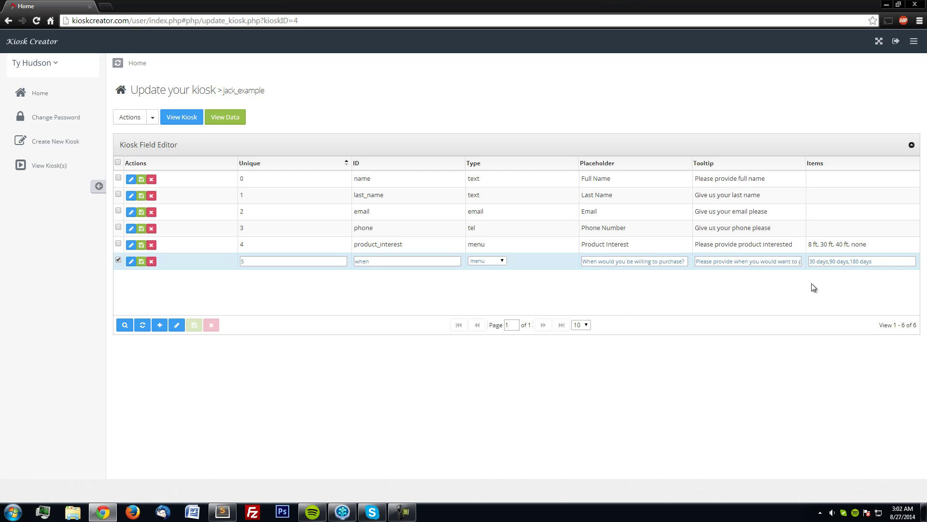
pyautogui.write(', never')
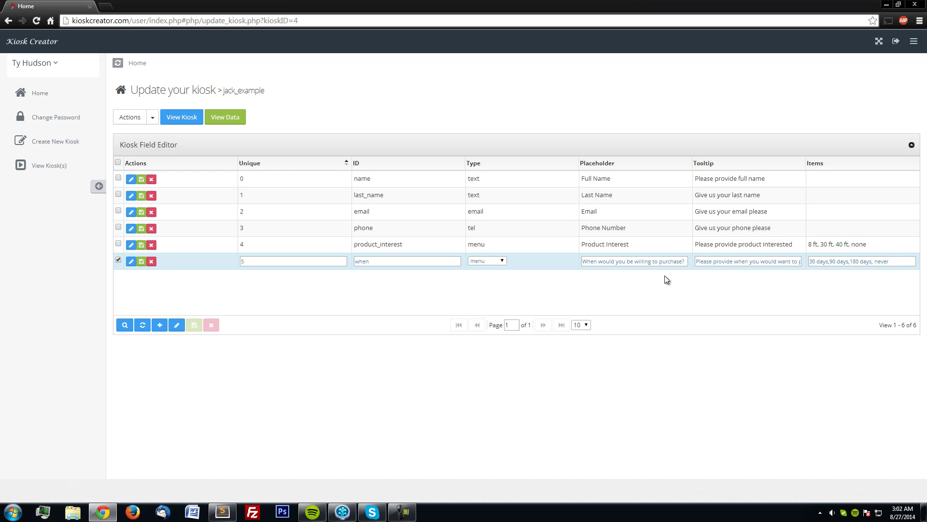
pyautogui.click(142, 261)
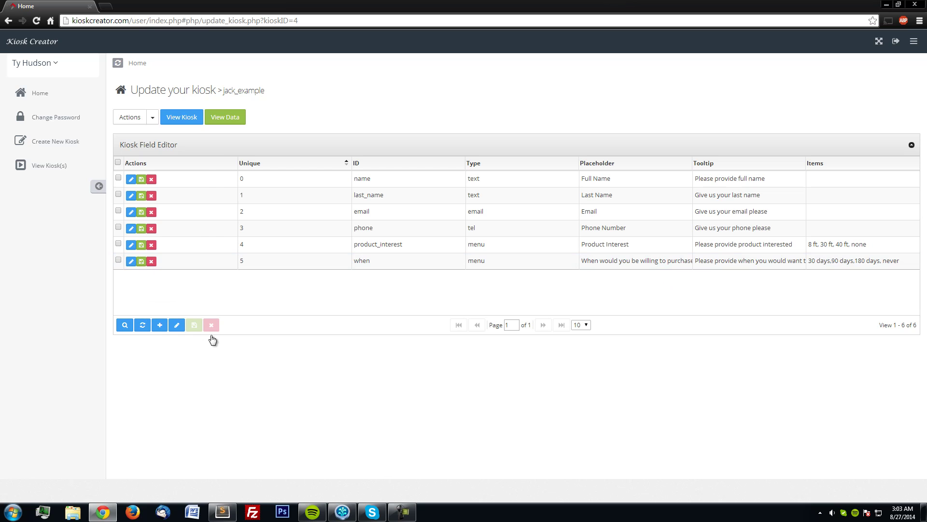
pyautogui.click(182, 118)
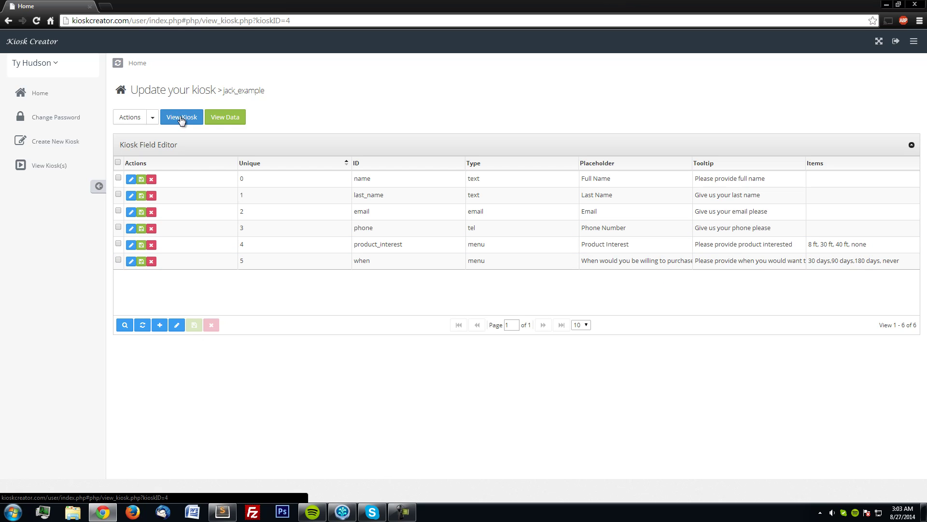
# Check that the preview's Product Interest and purchase-timing menus now offer none and never.
pyautogui.scroll(-1, 287, 321)
pyautogui.click(268, 352)
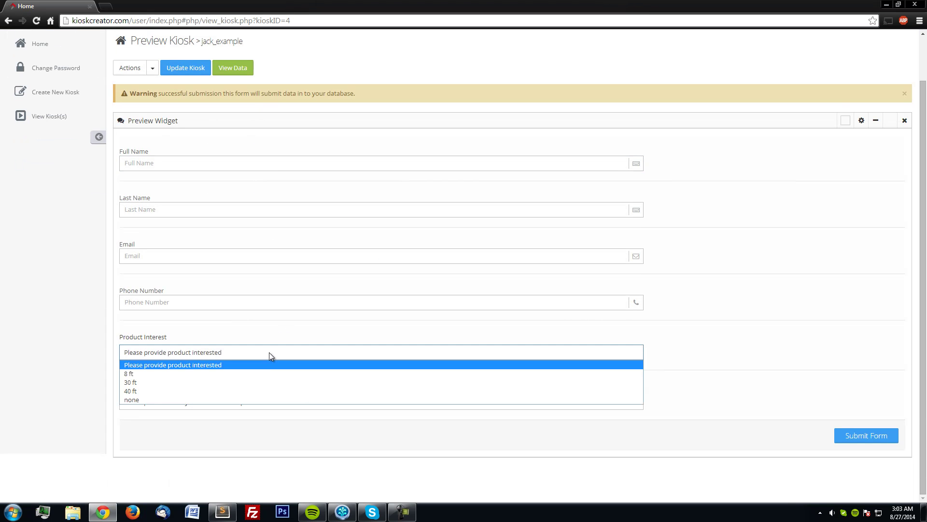
pyautogui.click(273, 351)
pyautogui.click(273, 402)
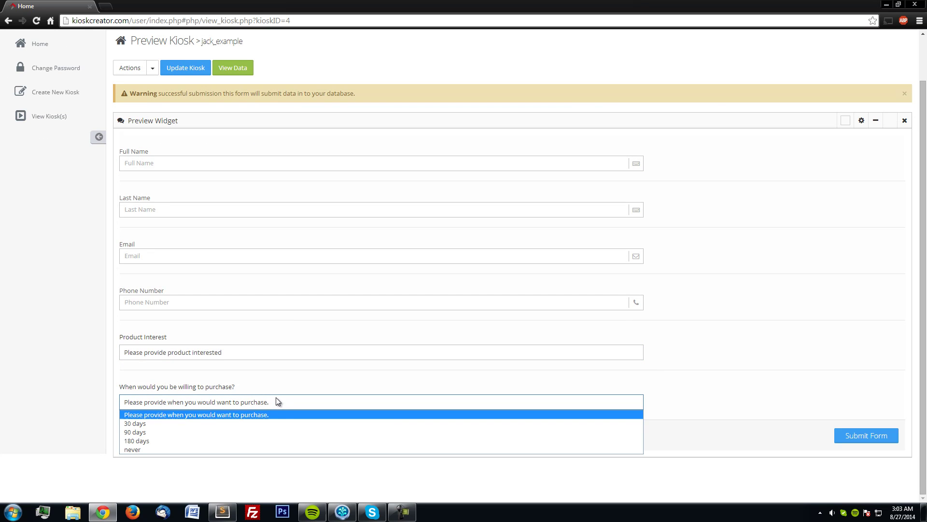
pyautogui.click(278, 401)
pyautogui.click(183, 163)
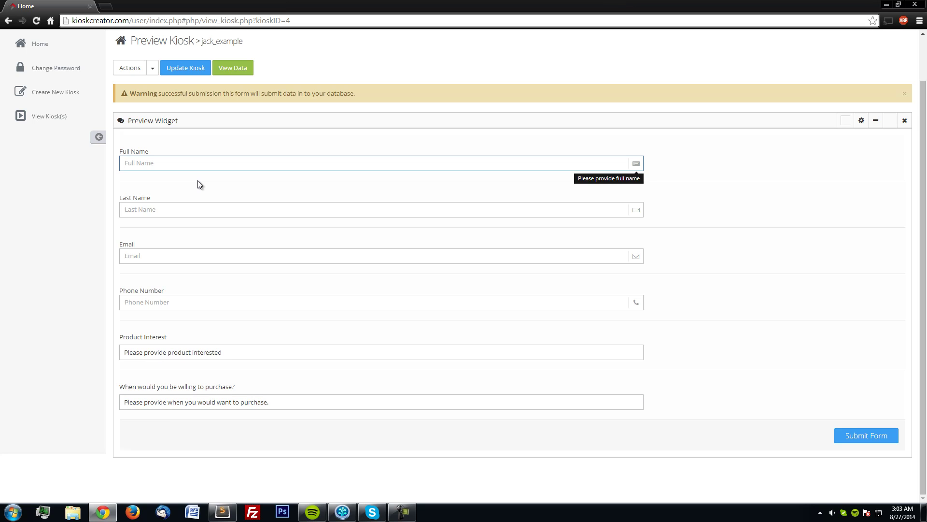
# Fill in the test entry's full name, last name, e-mail address and phone number.
pyautogui.write('Test')
pyautogui.press('Tab')
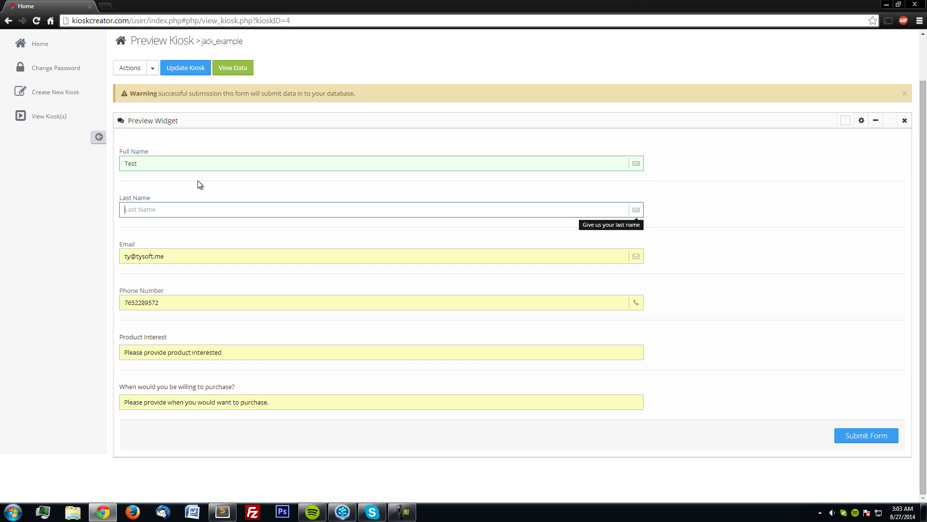
pyautogui.write('test')
pyautogui.press('Tab')
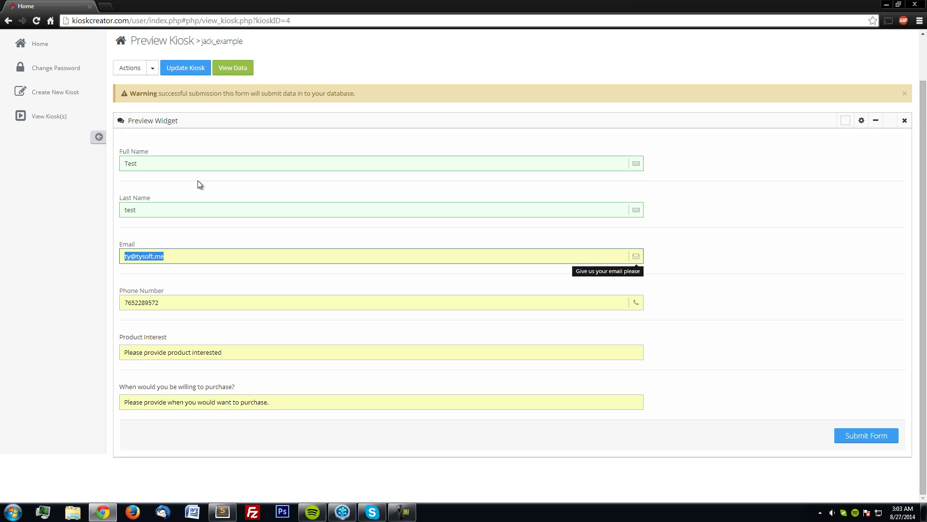
pyautogui.press('BackSpace')
pyautogui.write('none@n')
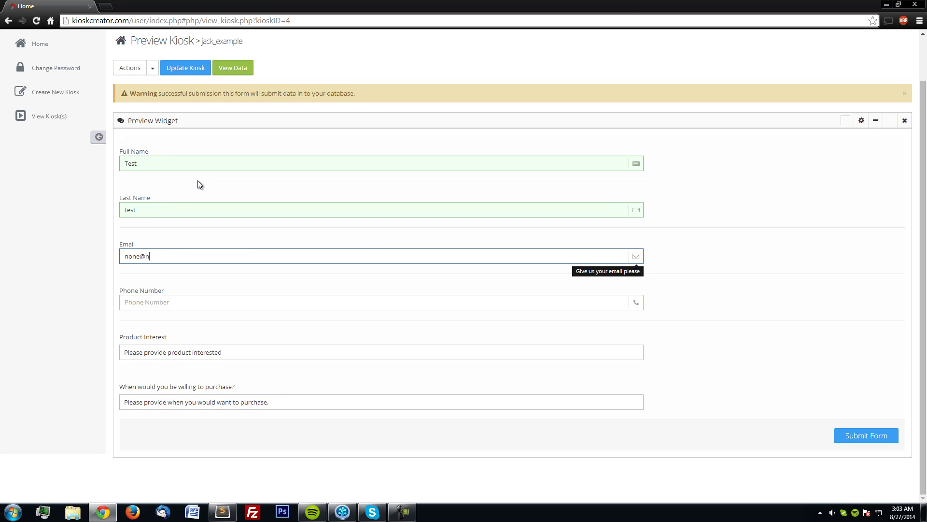
pyautogui.write('one.com')
pyautogui.press('Tab')
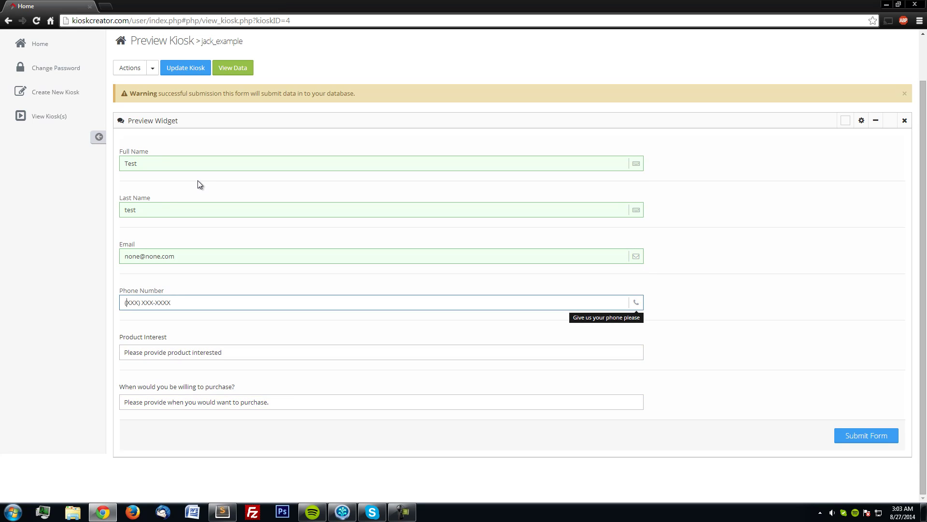
# Choose none for Product Interest and never for purchase timing, then submit the form.
pyautogui.press('Tab')
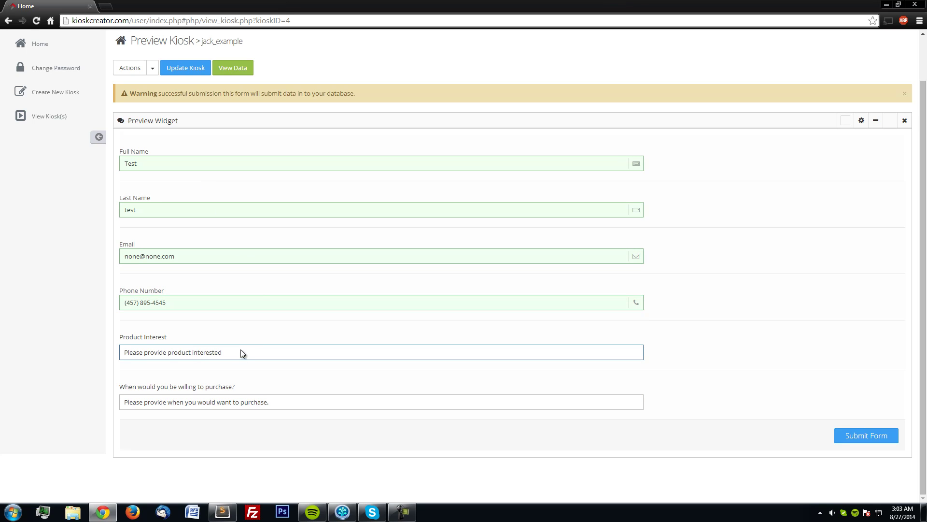
pyautogui.click(240, 354)
pyautogui.click(192, 397)
pyautogui.click(195, 402)
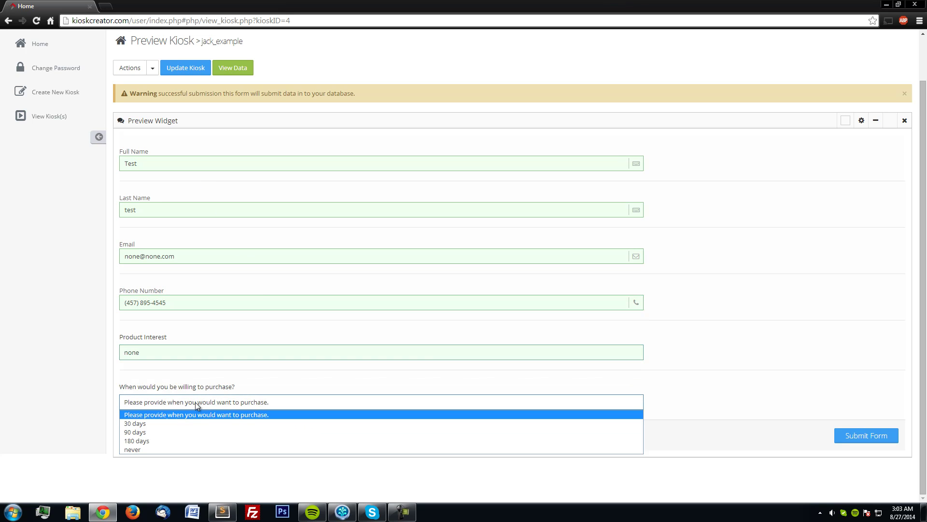
pyautogui.click(173, 449)
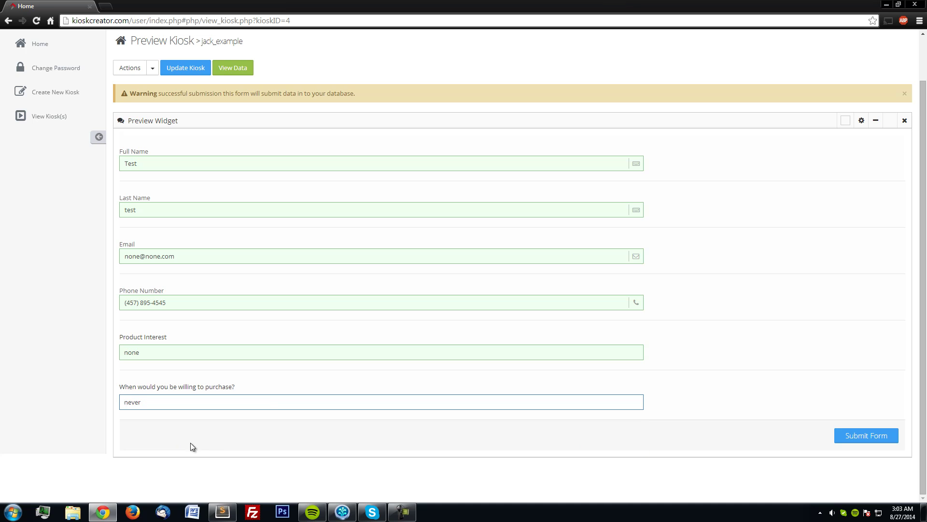
pyautogui.click(845, 437)
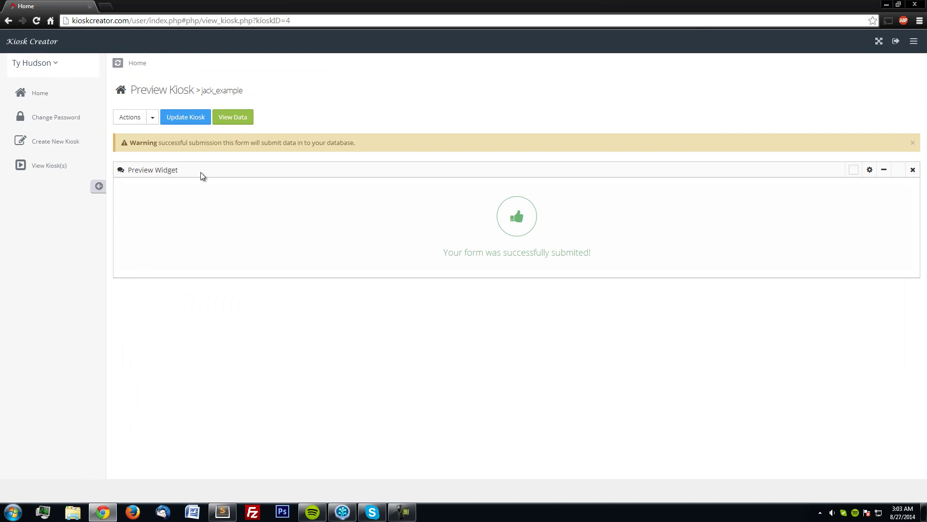
# Check the new none/never row in jack_example's data, then return to the kiosk's entry form.
pyautogui.click(234, 118)
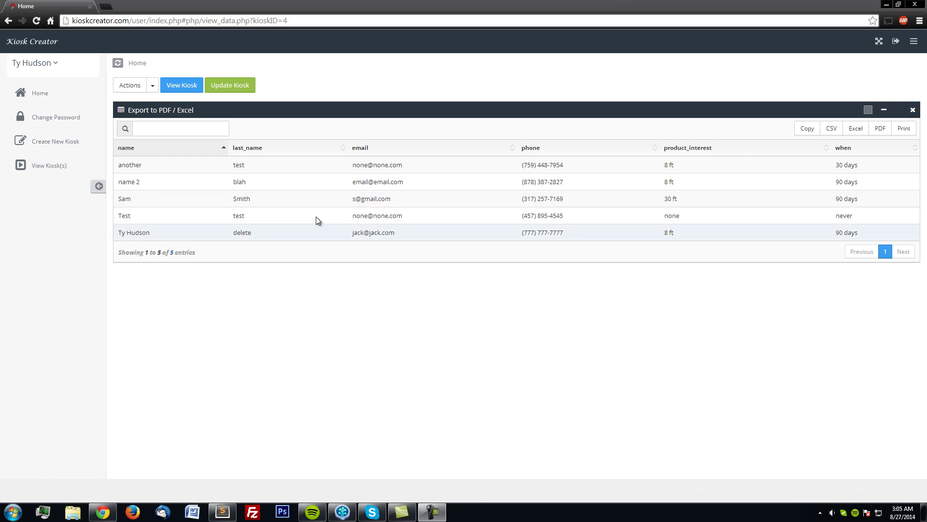
pyautogui.click(199, 90)
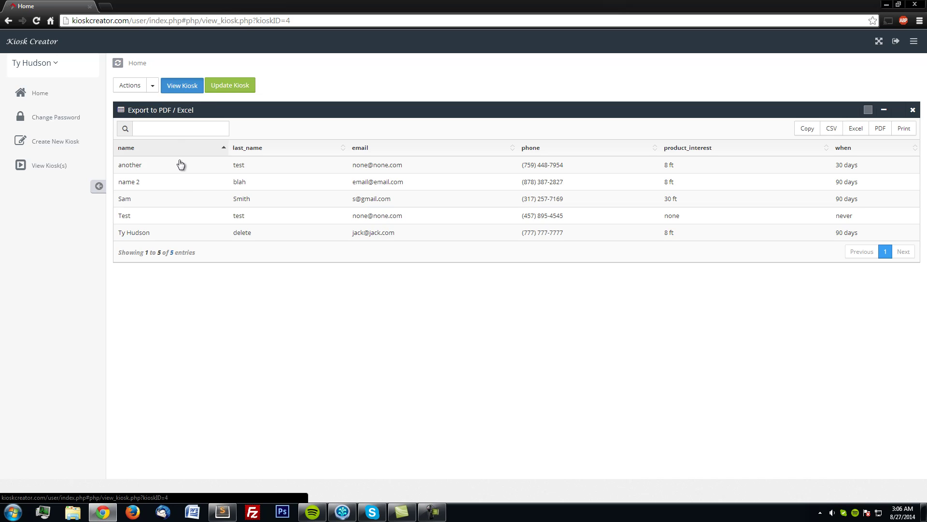
# Enter the second test person's full name, last name, e-mail address and phone number.
pyautogui.click(207, 213)
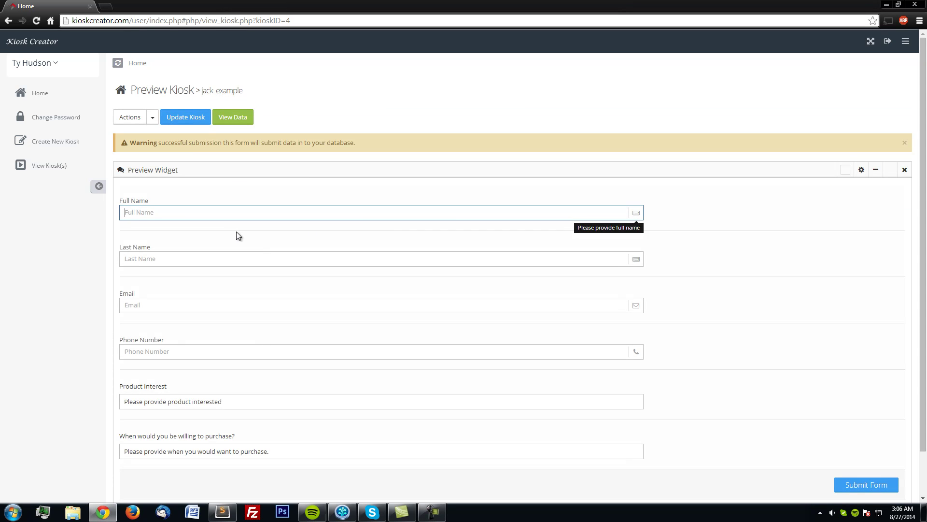
pyautogui.write('john')
pyautogui.press('Tab')
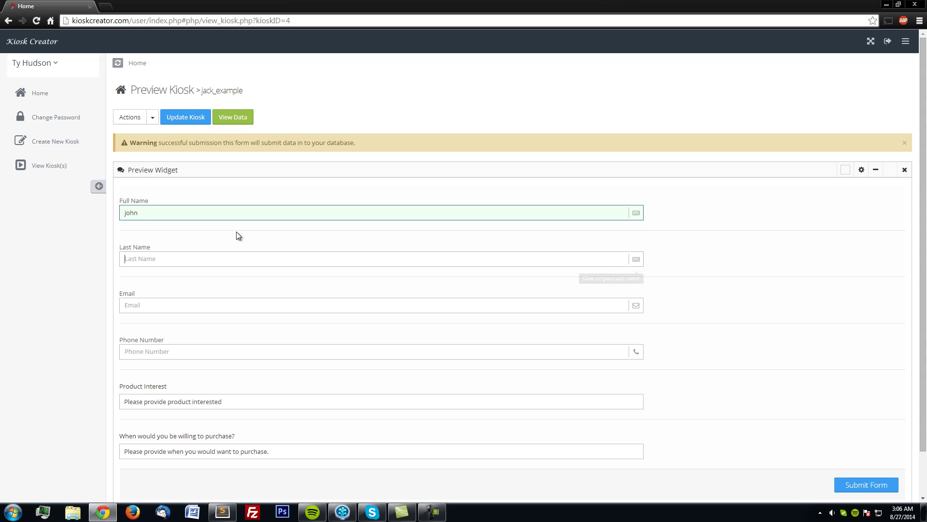
pyautogui.write('doe')
pyautogui.press('Tab')
pyautogui.write('j')
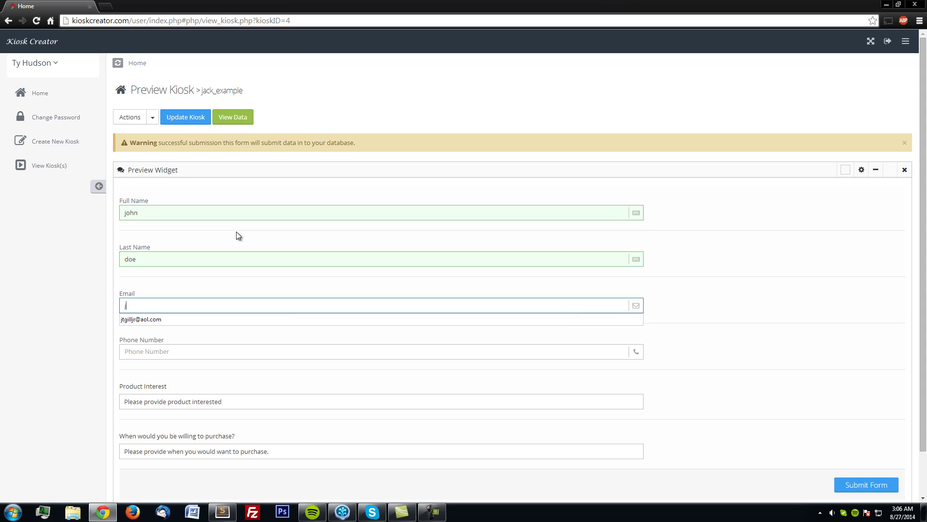
pyautogui.write('ohn@d')
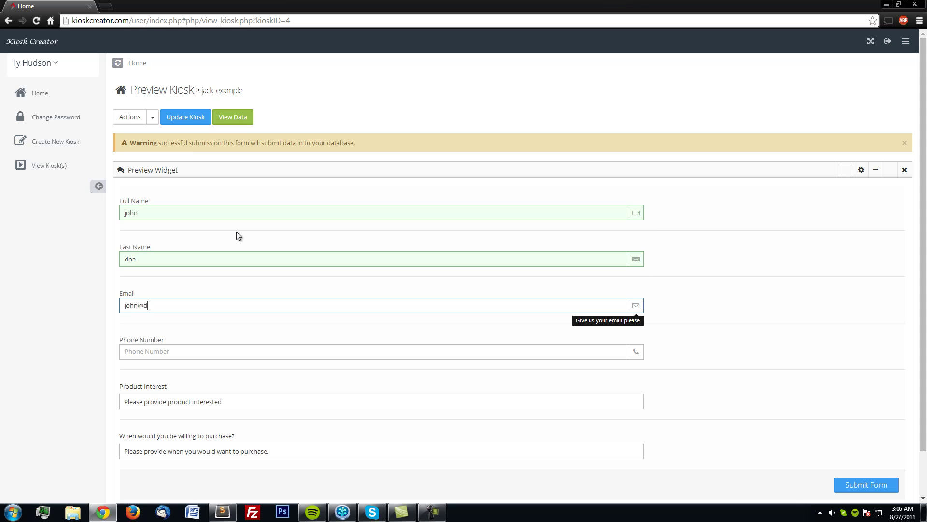
pyautogui.write('oe.com')
pyautogui.press('Tab')
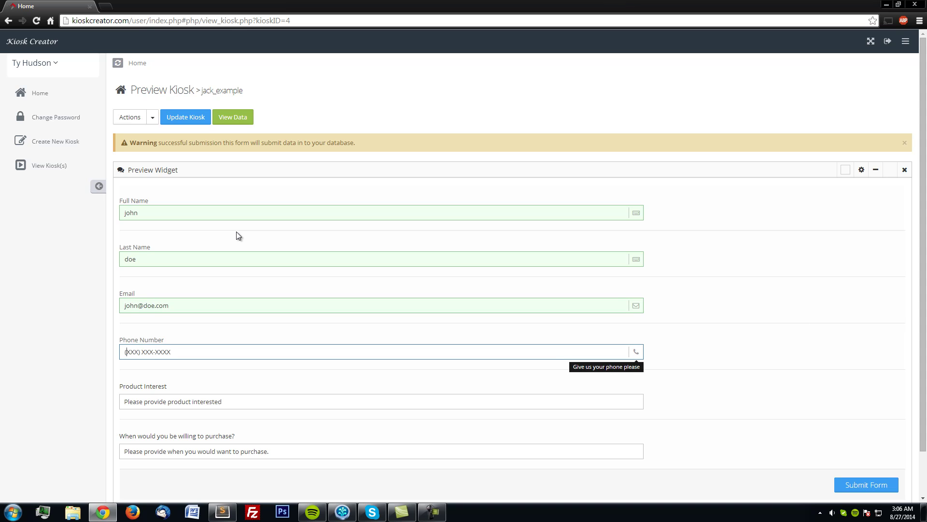
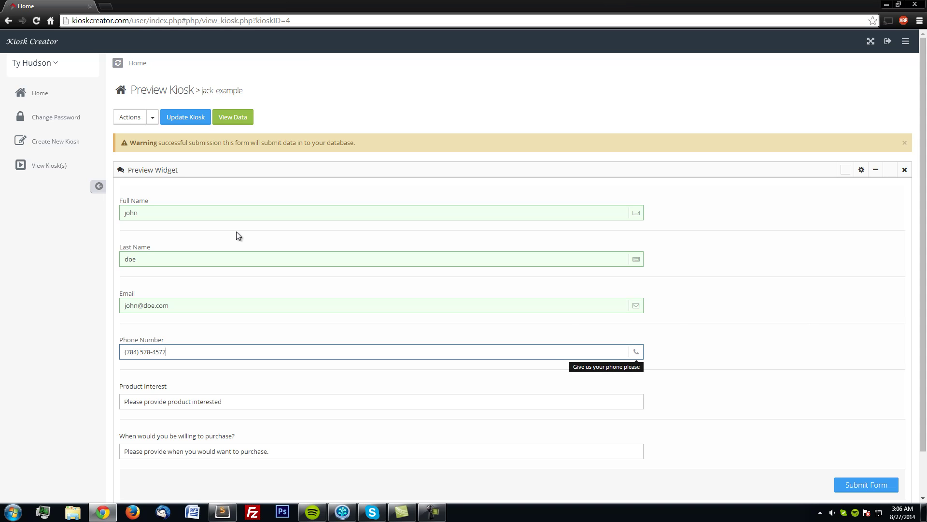
# Choose 30 ft for Product Interest and 180 days for purchase timing, then submit.
pyautogui.press('Tab')
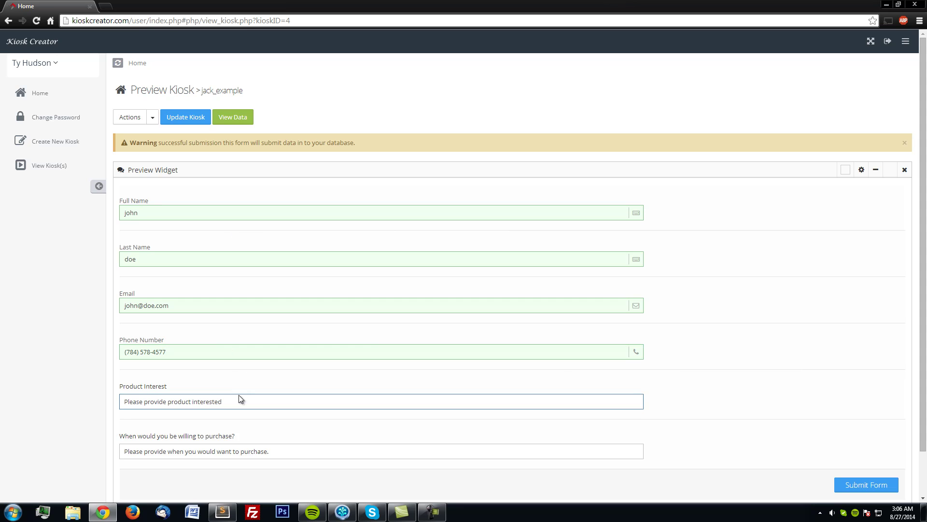
pyautogui.click(239, 398)
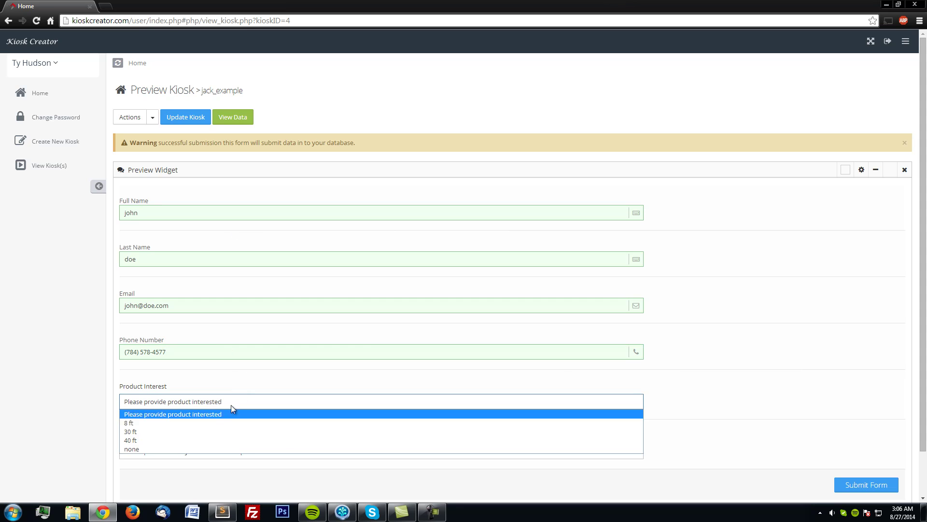
pyautogui.click(198, 430)
pyautogui.click(190, 451)
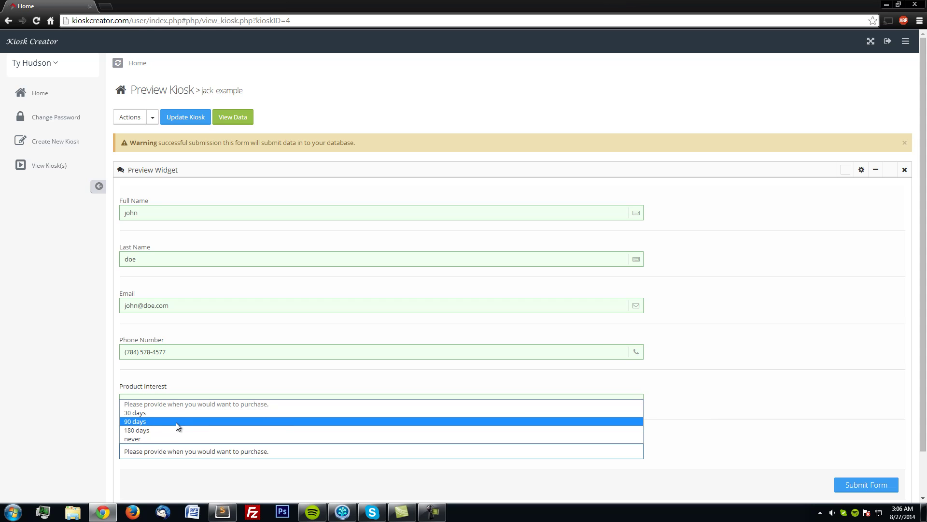
pyautogui.click(178, 430)
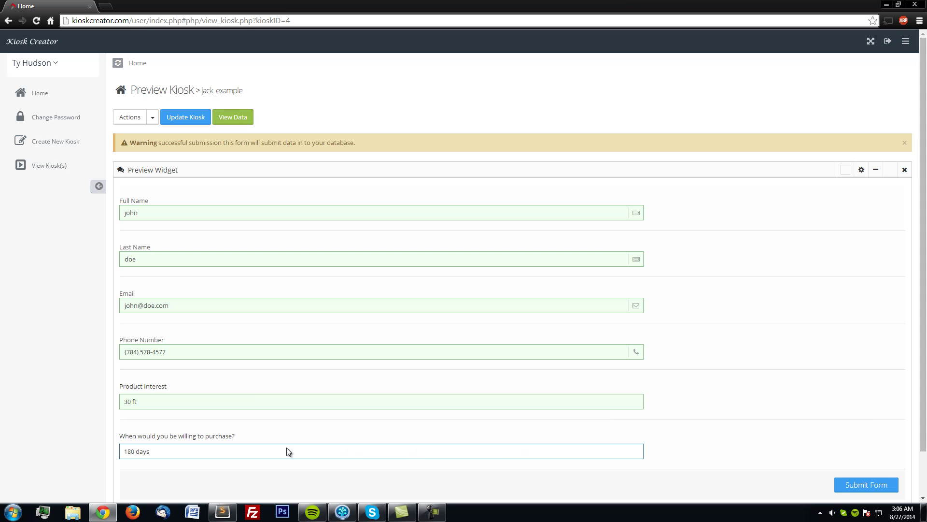
pyautogui.click(866, 484)
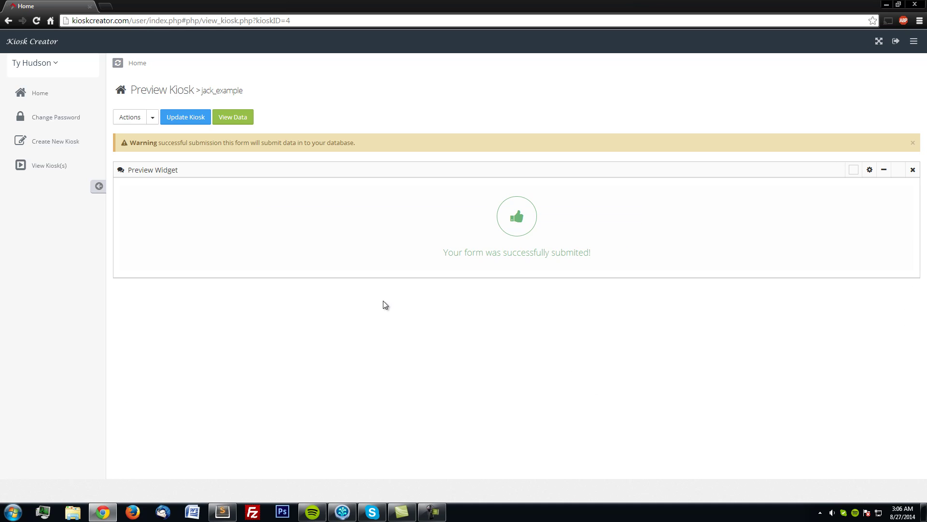
# Open jack_example's data table and filter it by searching for the test entrants' names.
pyautogui.click(237, 118)
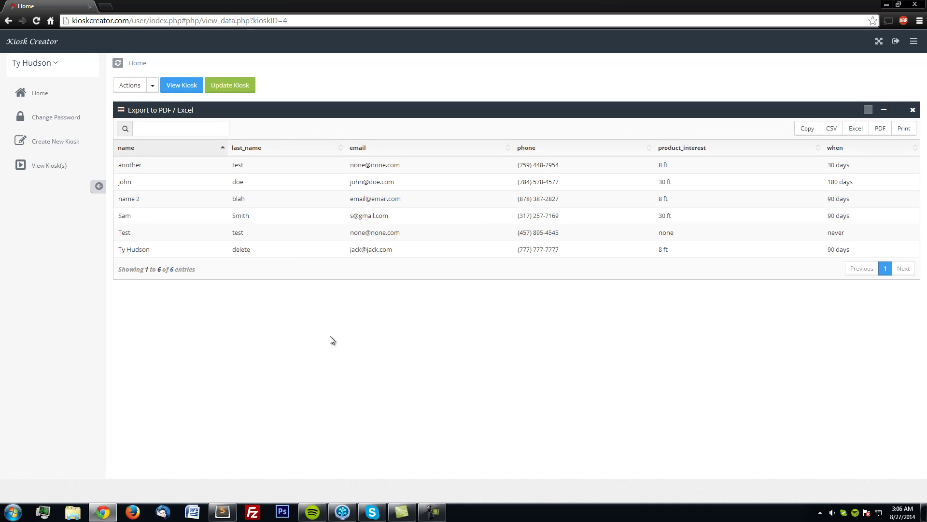
pyautogui.click(185, 137)
pyautogui.write('joe')
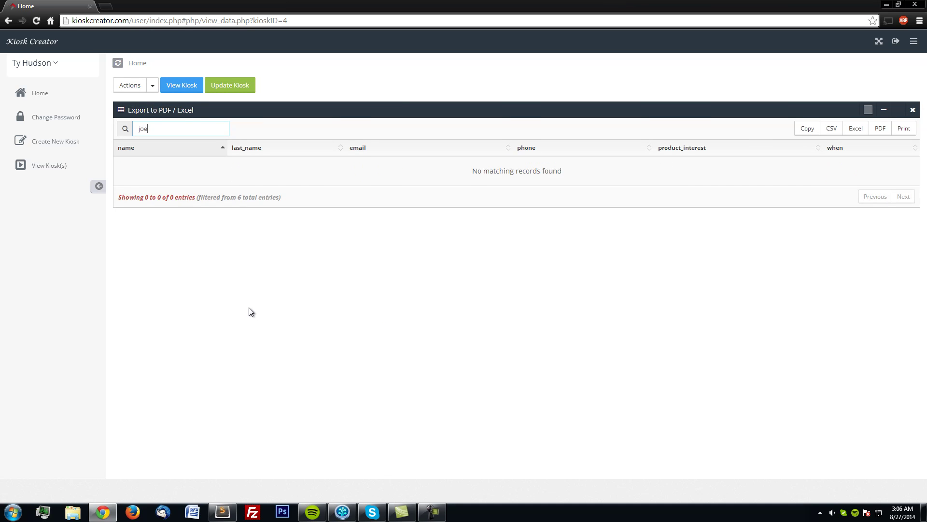
pyautogui.press('BackSpace')
pyautogui.press('BackSpace')
pyautogui.write('o')
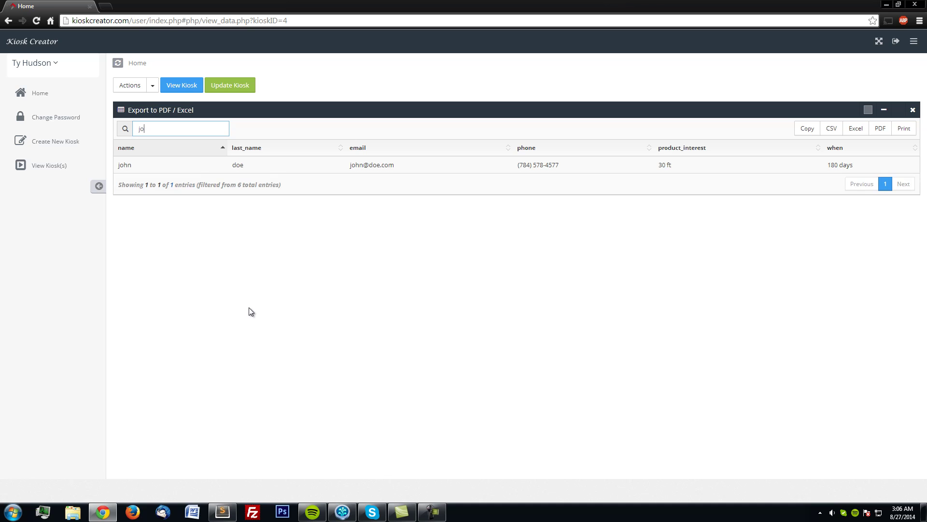
pyautogui.write('hn')
pyautogui.press('BackSpace')
pyautogui.press('BackSpace')
pyautogui.press('BackSpace')
pyautogui.press('BackSpace')
pyautogui.write('de')
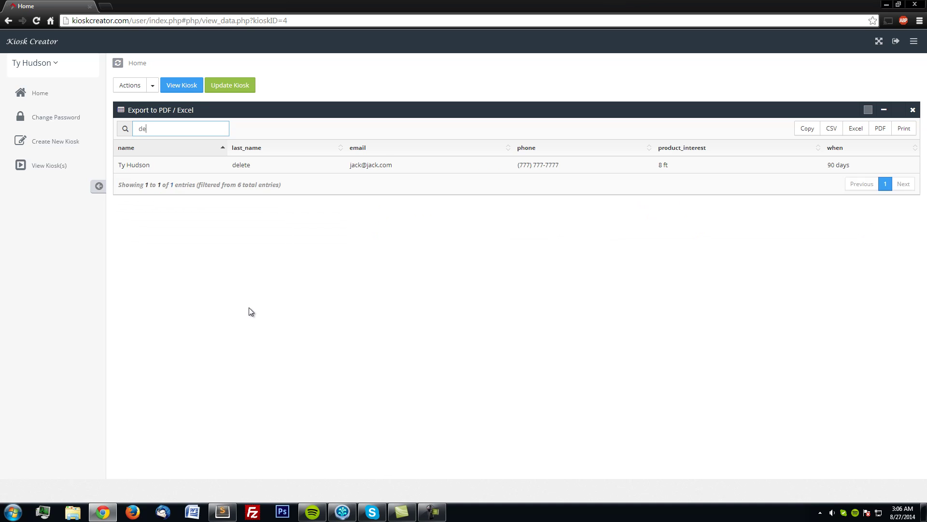
# Try a few more search terms, including 'test', then clear the search so all 6 entries show.
pyautogui.press('BackSpace')
pyautogui.write('o')
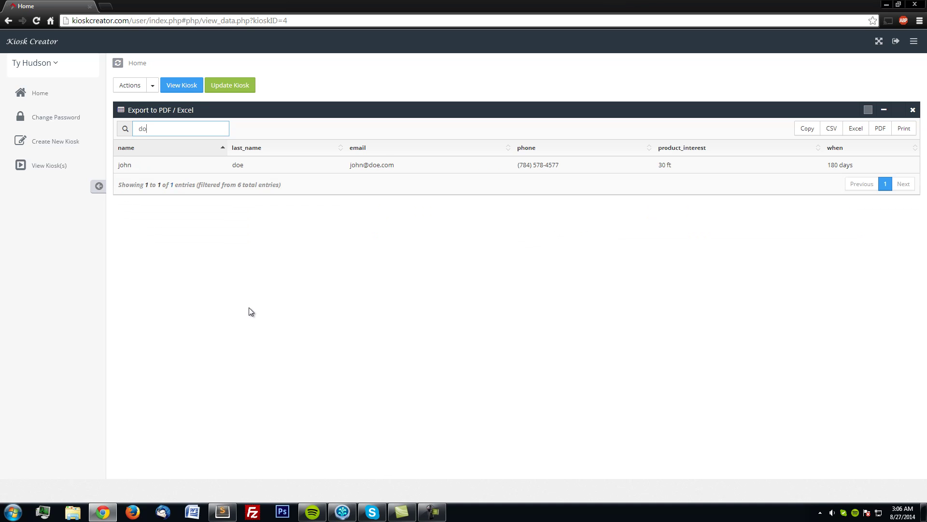
pyautogui.press('BackSpace')
pyautogui.press('BackSpace')
pyautogui.write('test')
pyautogui.press('BackSpace')
pyautogui.press('BackSpace')
pyautogui.press('BackSpace')
pyautogui.press('BackSpace')
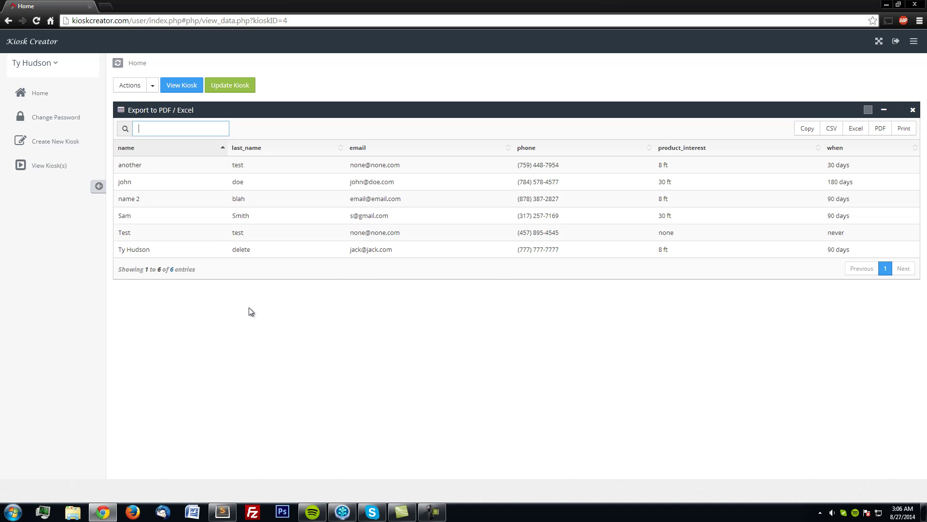
pyautogui.write('ty')
pyautogui.press('BackSpace')
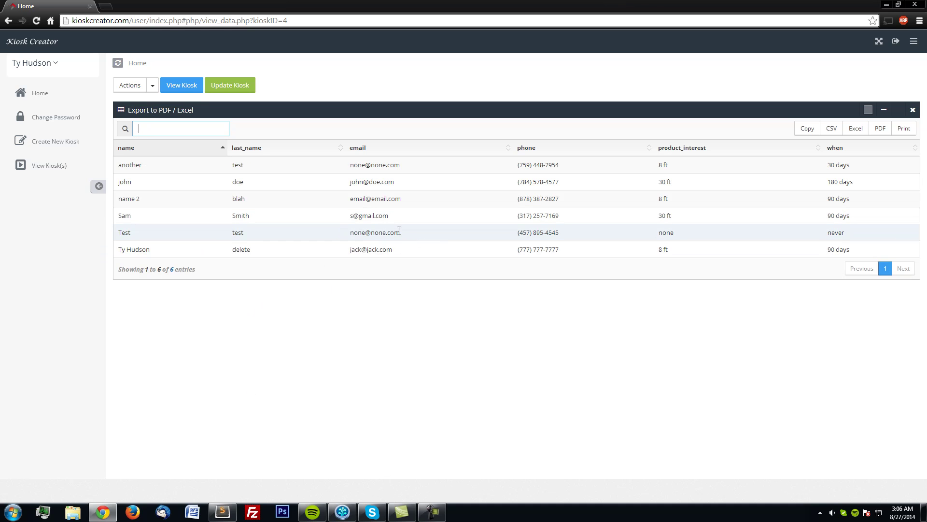
# Go Home to the dashboard showing jack_example at 6 records and 8 records in total.
pyautogui.click(64, 94)
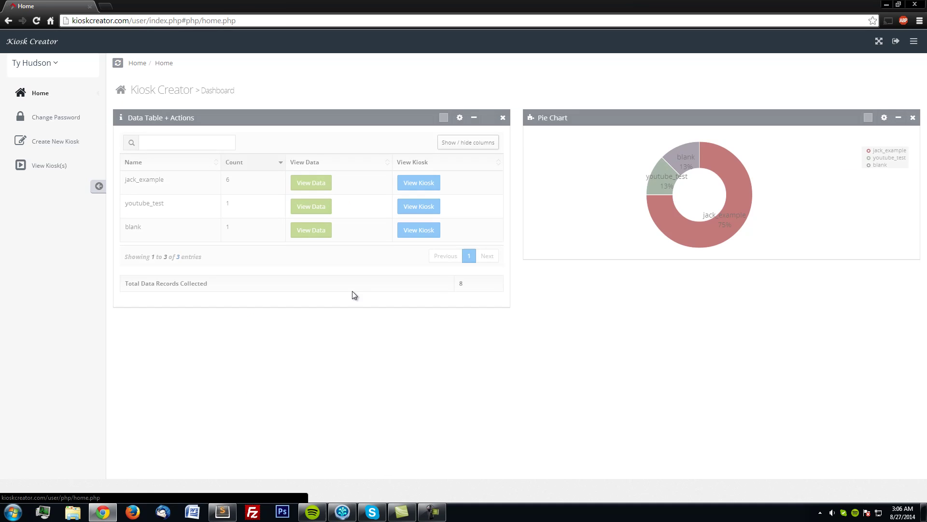